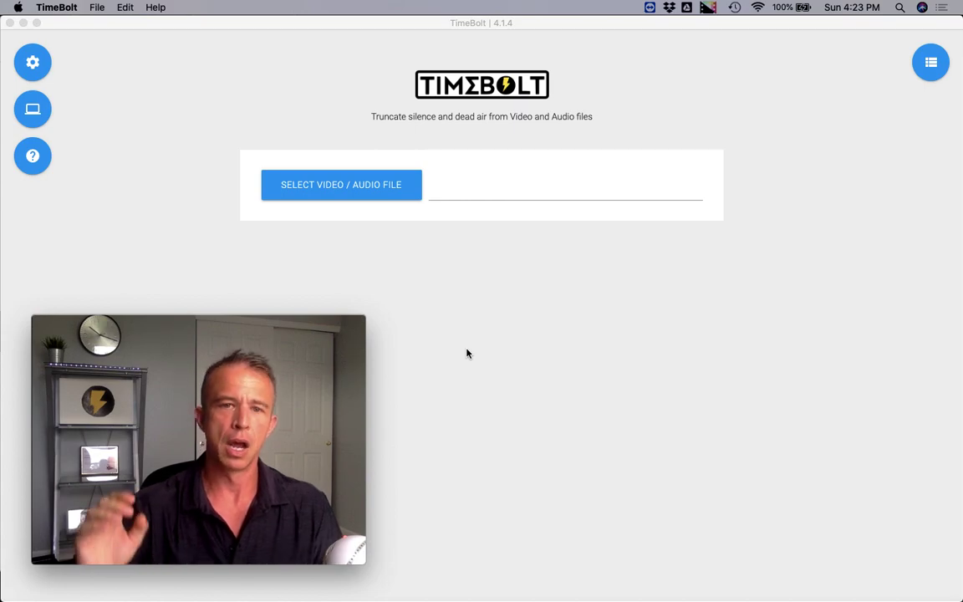
Load the strongman lecture video, then briefly play and pause its waveform preview.
{"action": "left_click", "coordinate": [383, 185]}
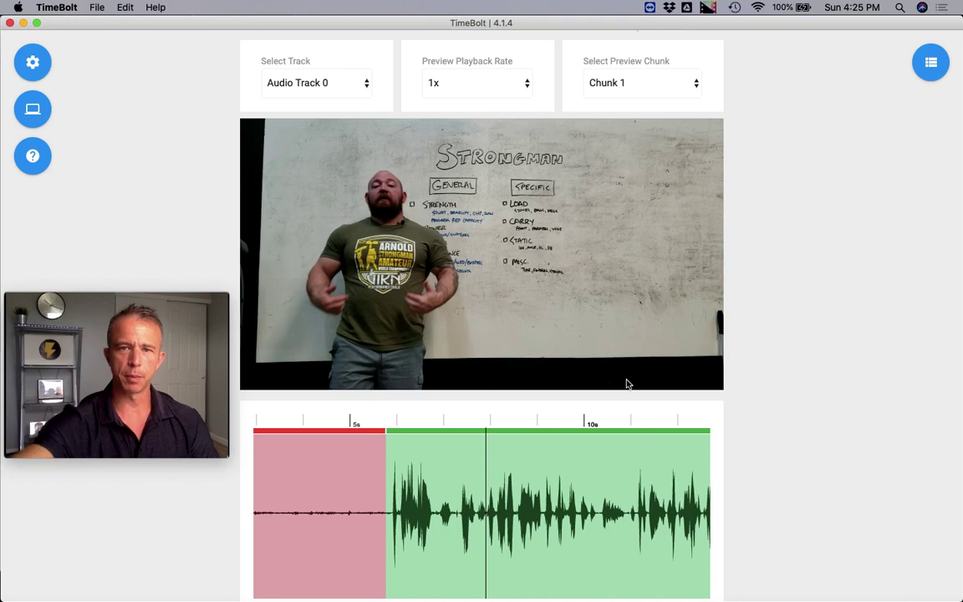
{"action": "scroll", "coordinate": [623, 377], "scroll_direction": "down", "scroll_amount": 2}
{"action": "scroll", "coordinate": [328, 378], "scroll_direction": "down", "scroll_amount": 3}
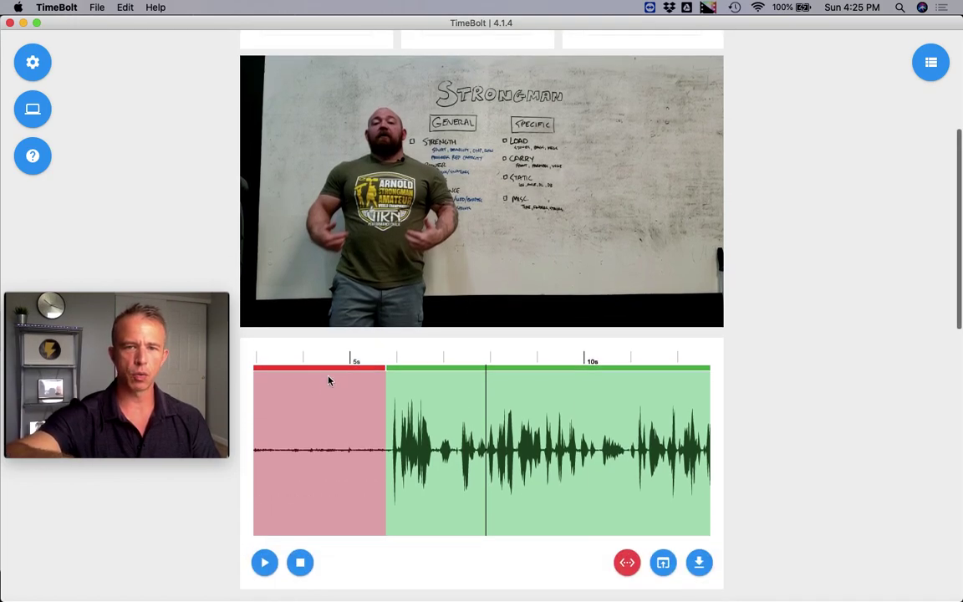
{"action": "left_click", "coordinate": [264, 563]}
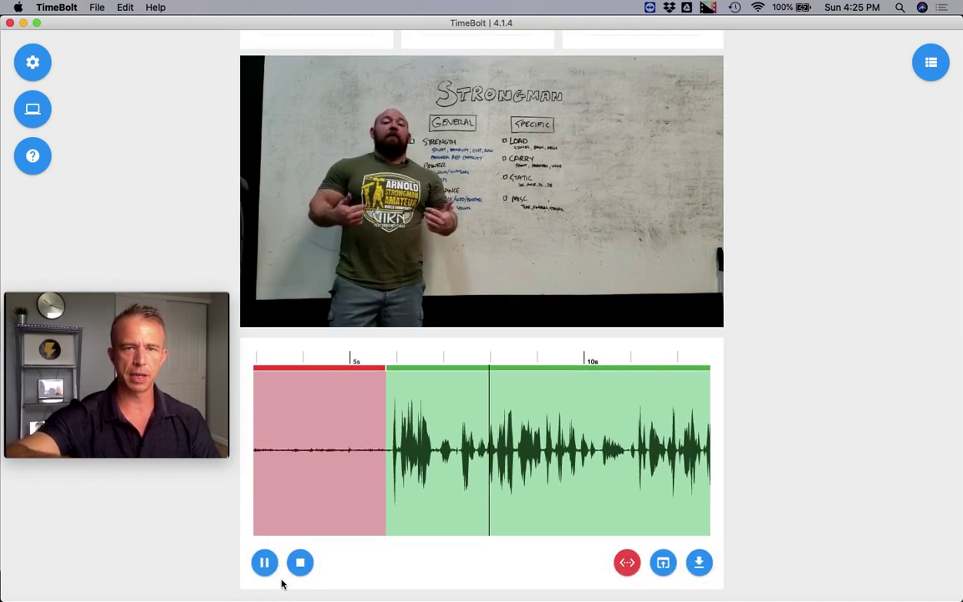
{"action": "left_click", "coordinate": [271, 570]}
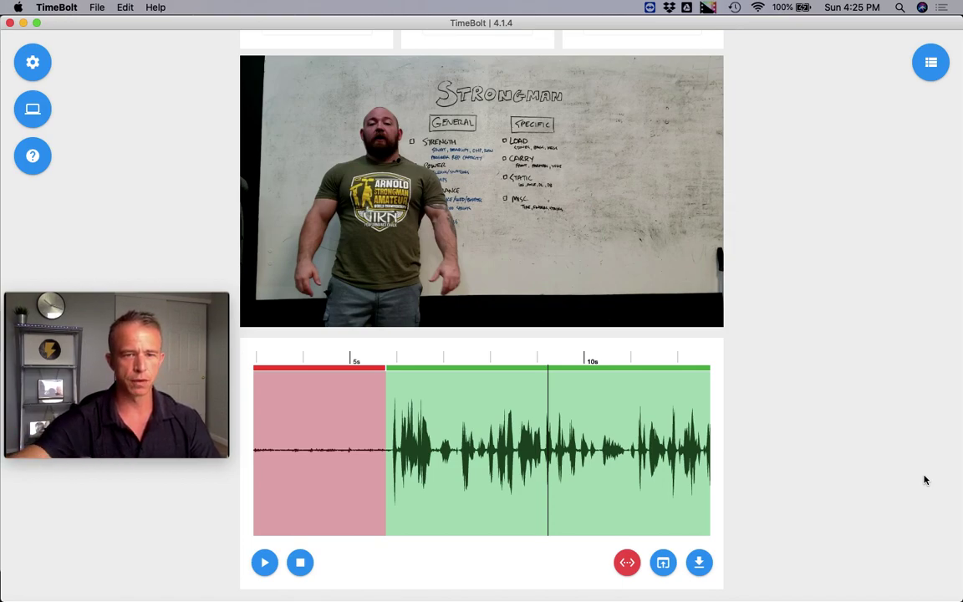
Bring Silence Detection Options into view and begin editing the silence setting.
{"action": "scroll", "coordinate": [925, 480], "scroll_direction": "down", "scroll_amount": 3}
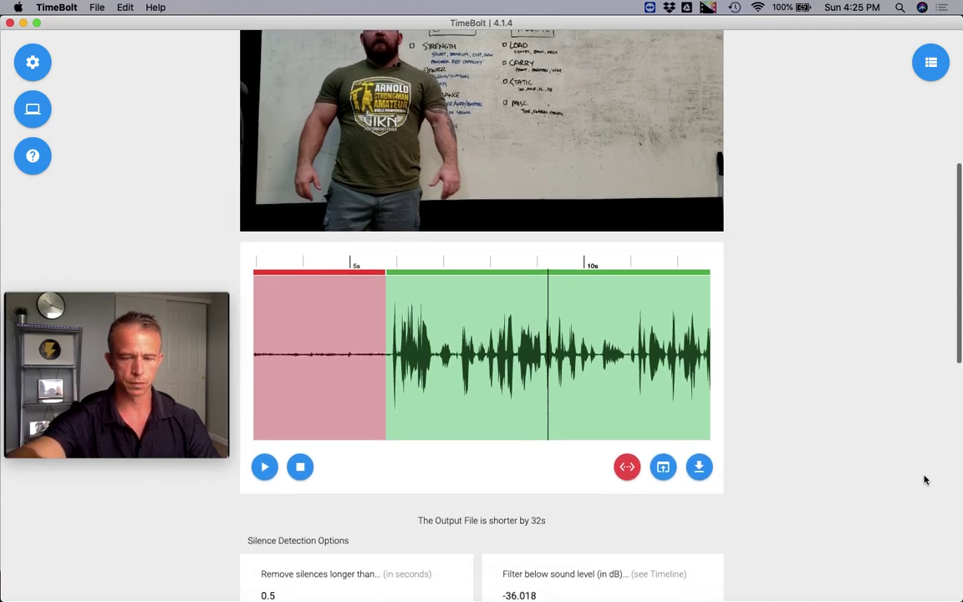
{"action": "scroll", "coordinate": [925, 480], "scroll_direction": "down", "scroll_amount": 3}
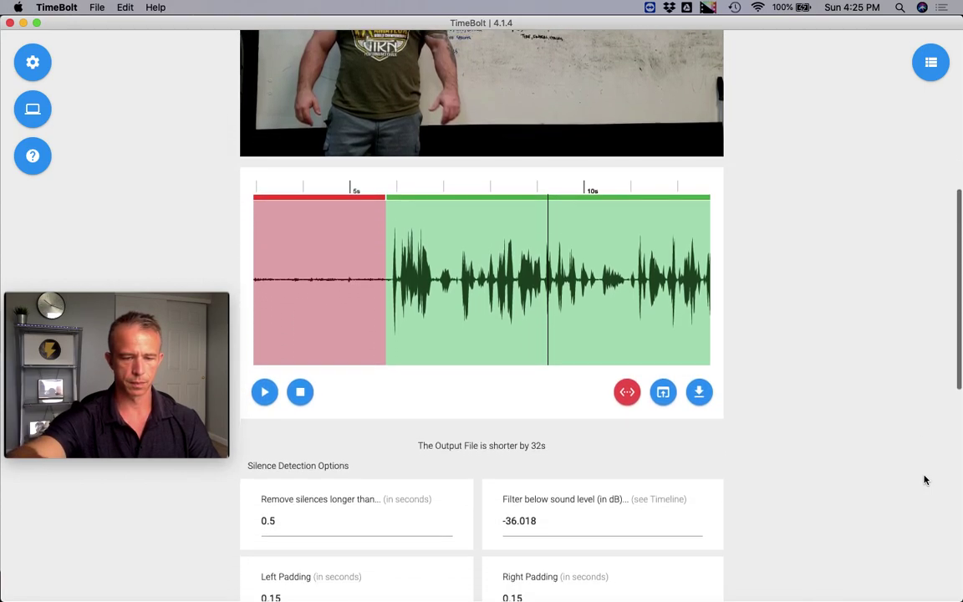
{"action": "scroll", "coordinate": [925, 480], "scroll_direction": "down", "scroll_amount": 3}
{"action": "left_click", "coordinate": [378, 360]}
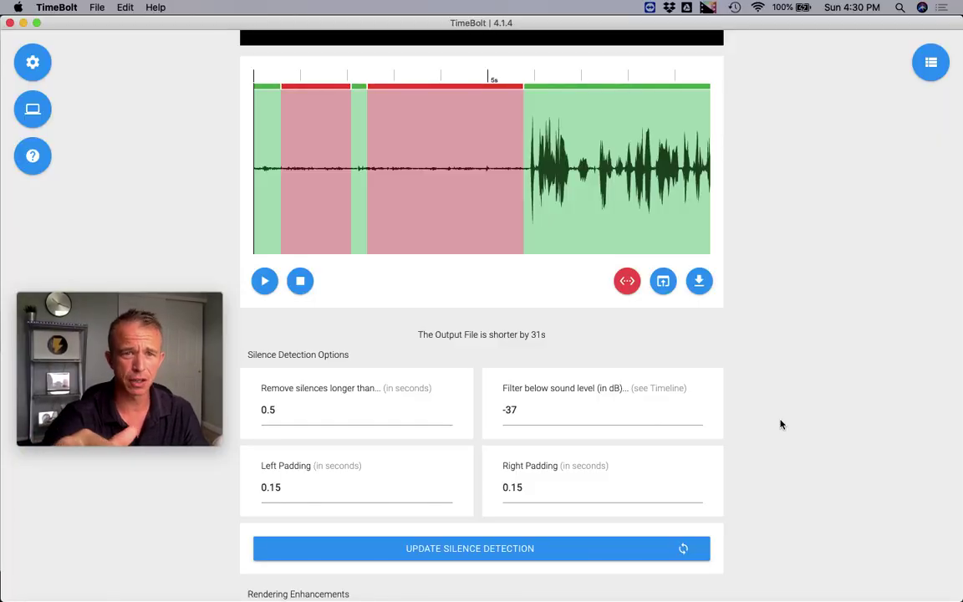
{"action": "scroll", "coordinate": [780, 424], "scroll_direction": "down", "scroll_amount": 2}
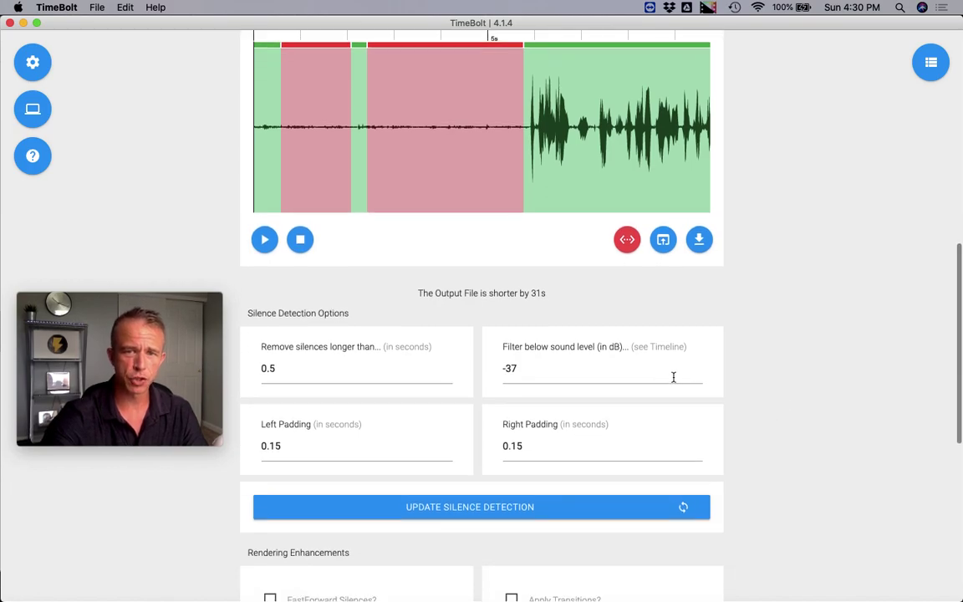
{"action": "scroll", "coordinate": [707, 372], "scroll_direction": "up", "scroll_amount": 1}
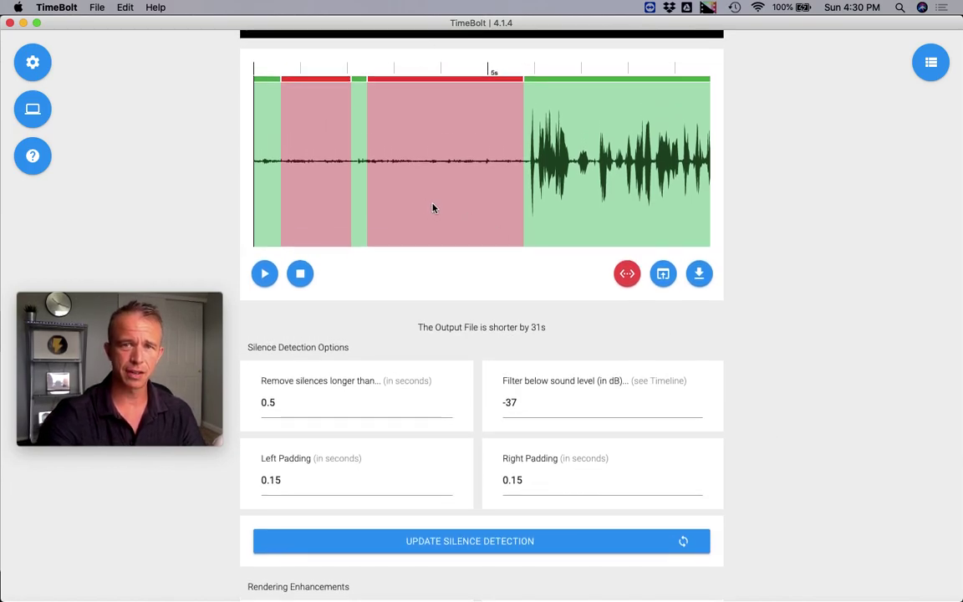
{"action": "scroll", "coordinate": [355, 173], "scroll_direction": "up", "scroll_amount": 5}
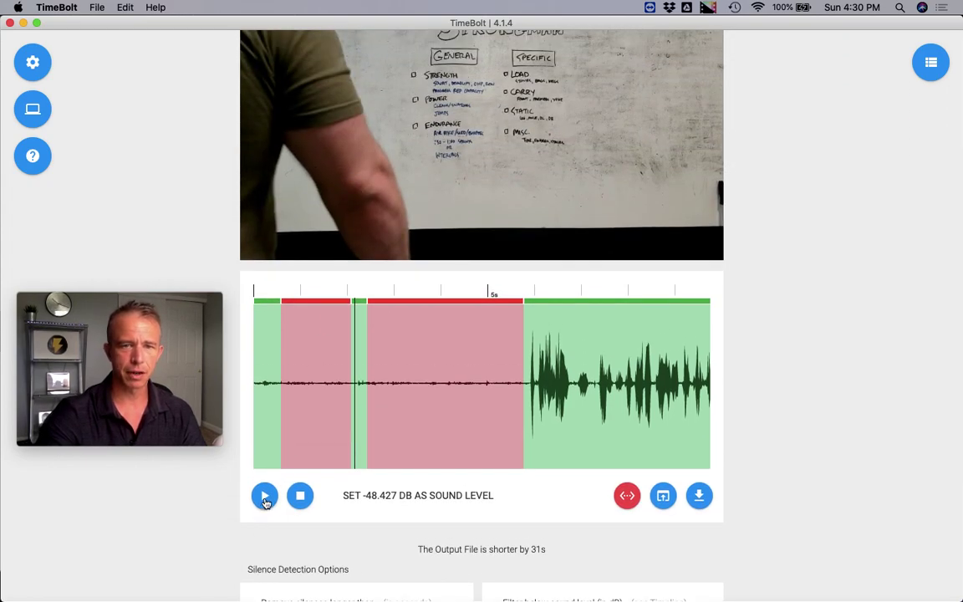
{"action": "left_click", "coordinate": [264, 499]}
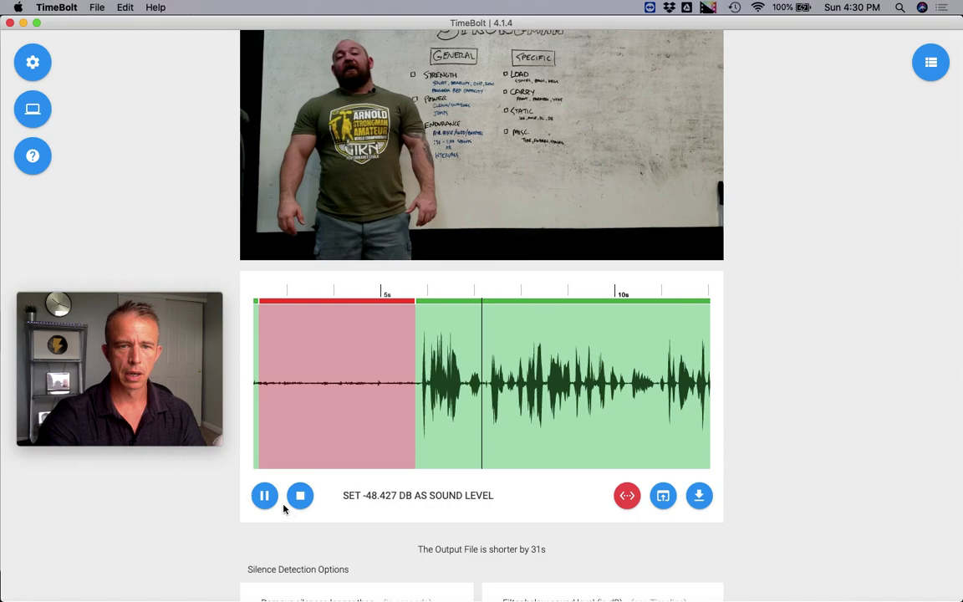
{"action": "left_click", "coordinate": [264, 495]}
{"action": "scroll", "coordinate": [339, 429], "scroll_direction": "left", "scroll_amount": 3}
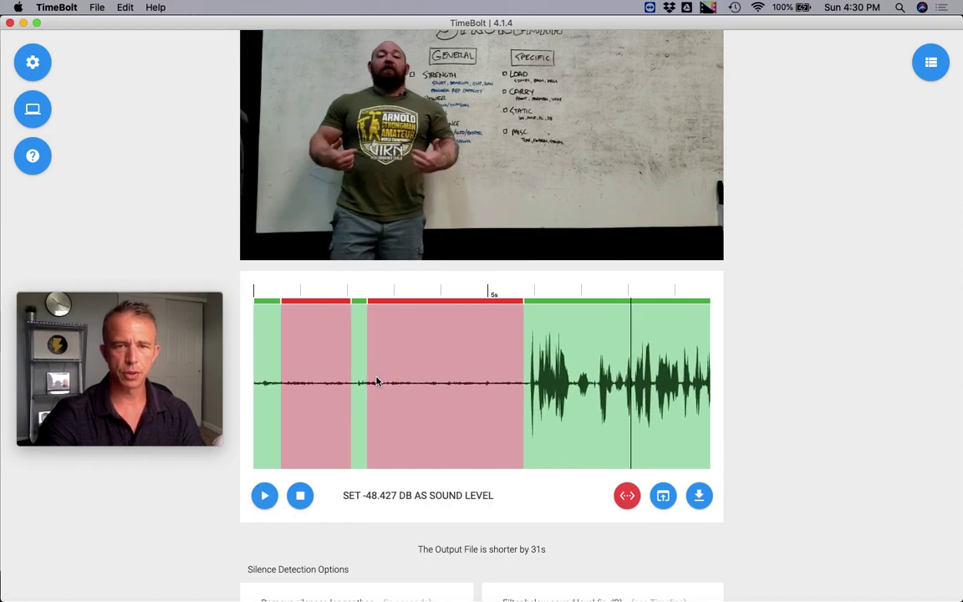
{"action": "scroll", "coordinate": [479, 381], "scroll_direction": "down", "scroll_amount": 5}
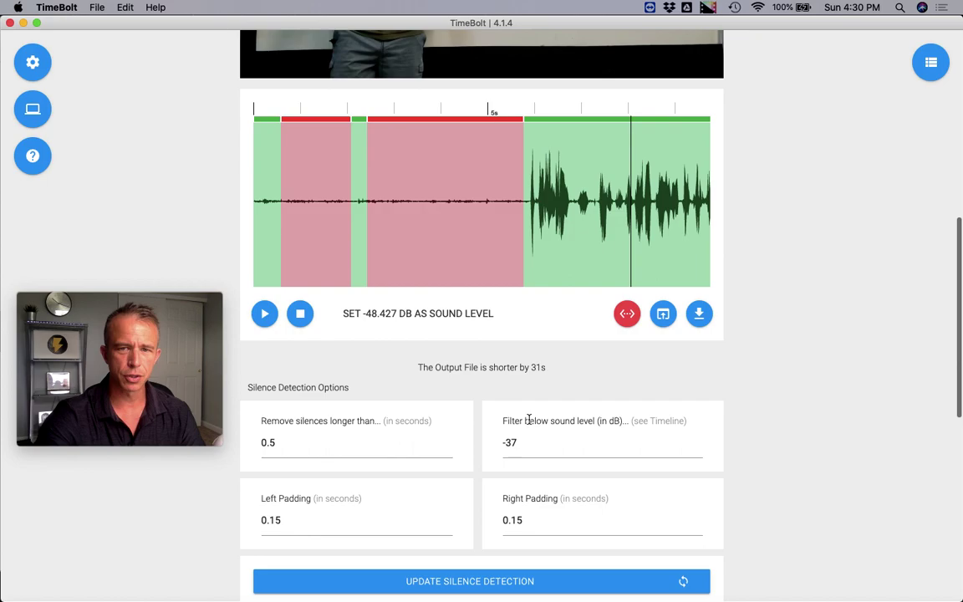
Set Filter below sound level to -35 dB and update silence detection.
{"action": "left_click", "coordinate": [526, 443]}
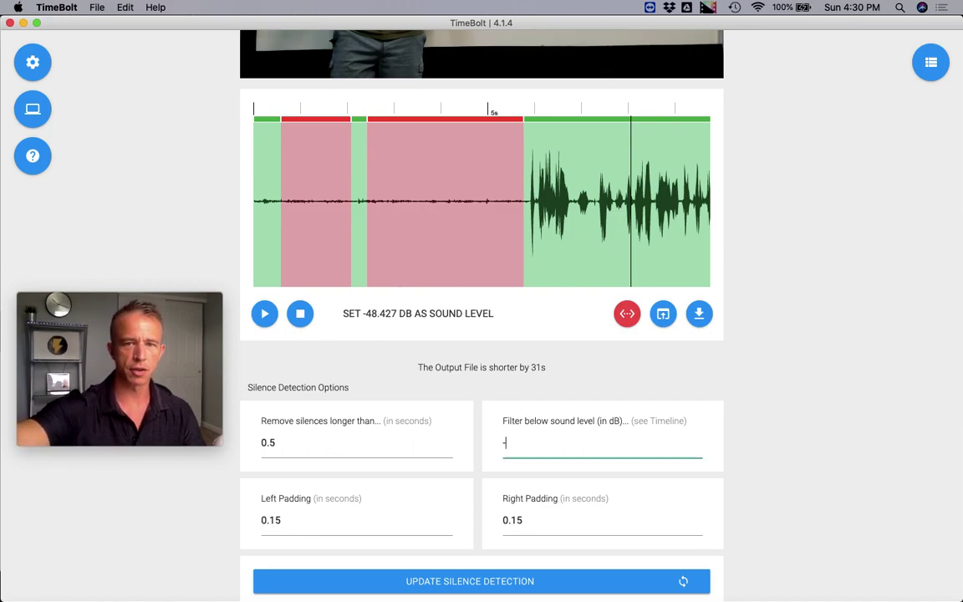
{"action": "type", "text": "5"}
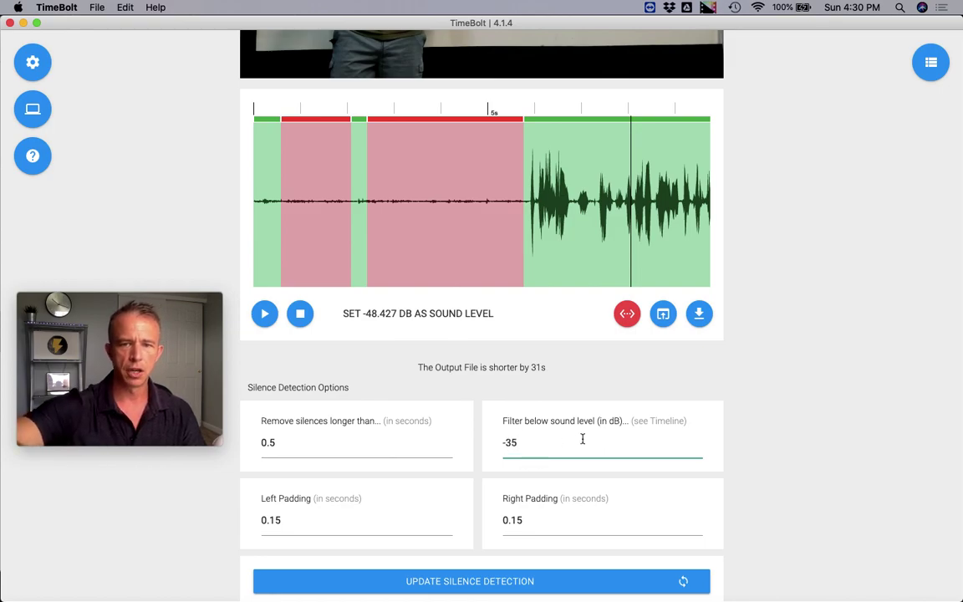
{"action": "scroll", "coordinate": [593, 499], "scroll_direction": "down", "scroll_amount": 1}
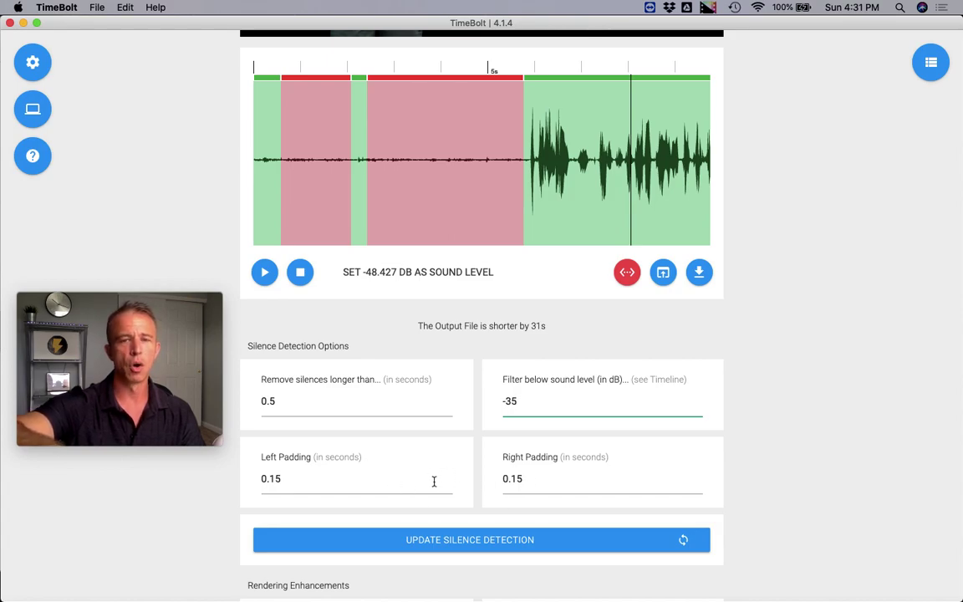
{"action": "left_click", "coordinate": [523, 540]}
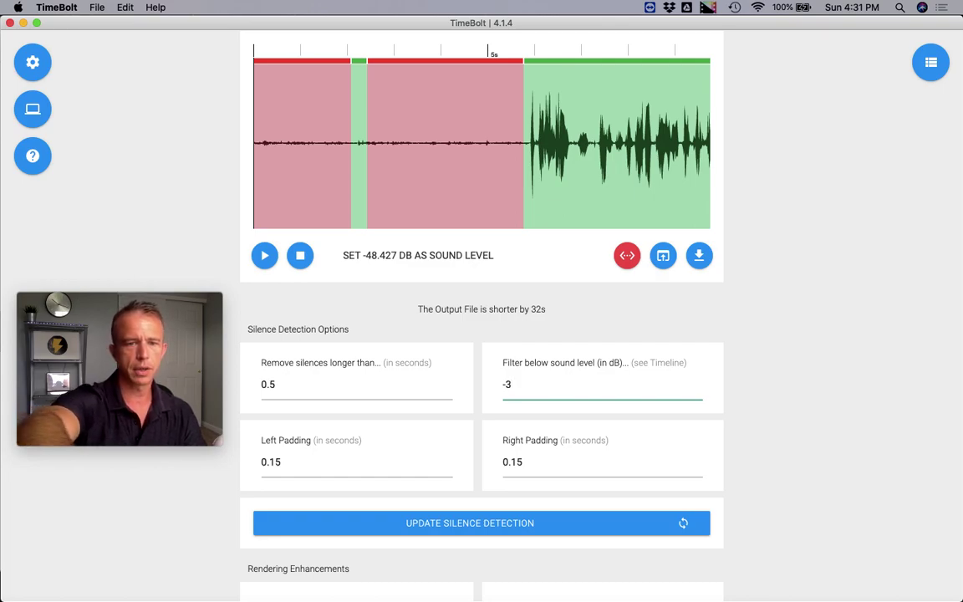
Change the sound-level filter to -33 dB and play the preview from the start.
{"action": "type", "text": "3"}
{"action": "left_click", "coordinate": [476, 332]}
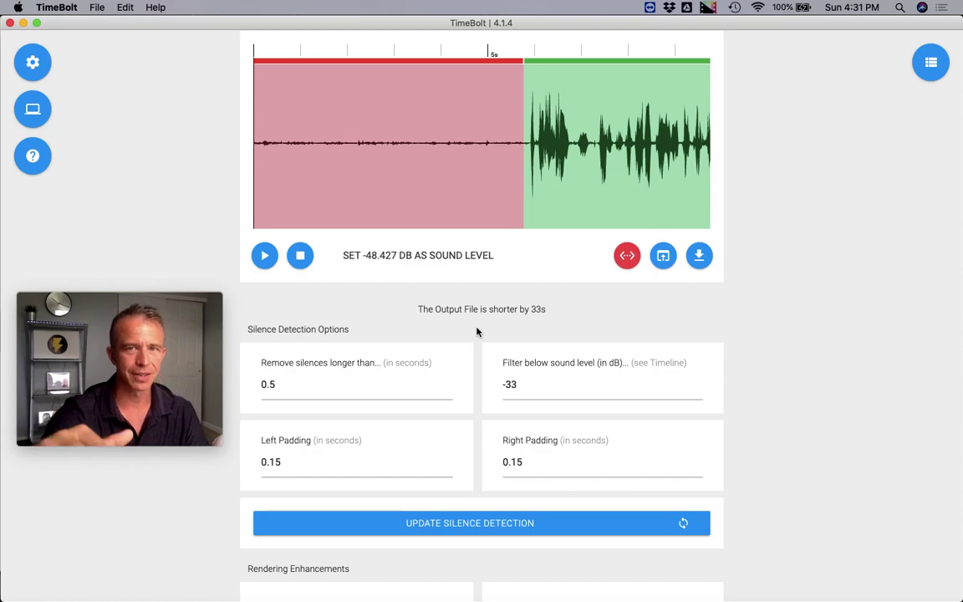
{"action": "key", "text": "space"}
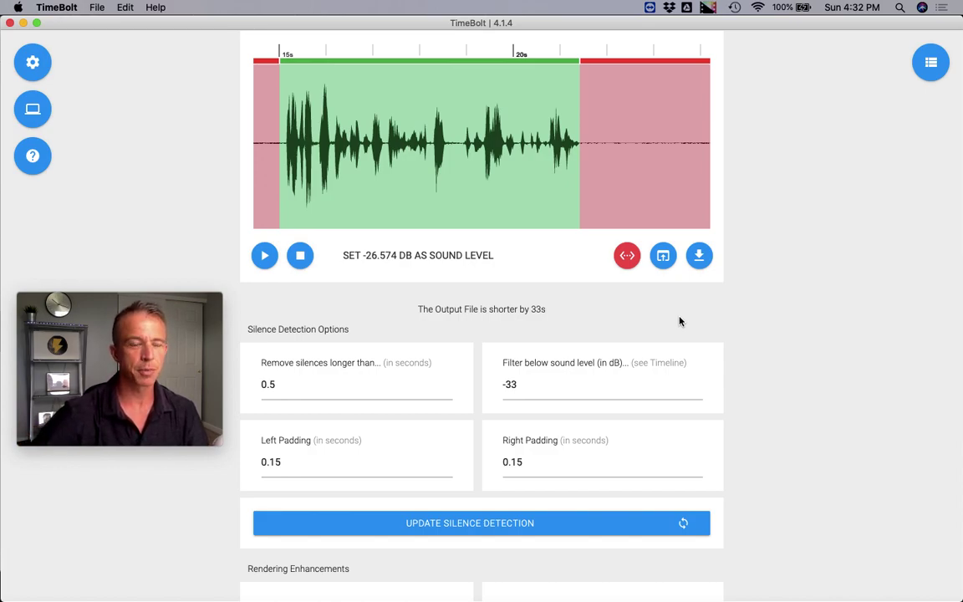
Scroll down to the Rendering Enhancements and Rendering Options sections.
{"action": "scroll", "coordinate": [679, 321], "scroll_direction": "down", "scroll_amount": 1}
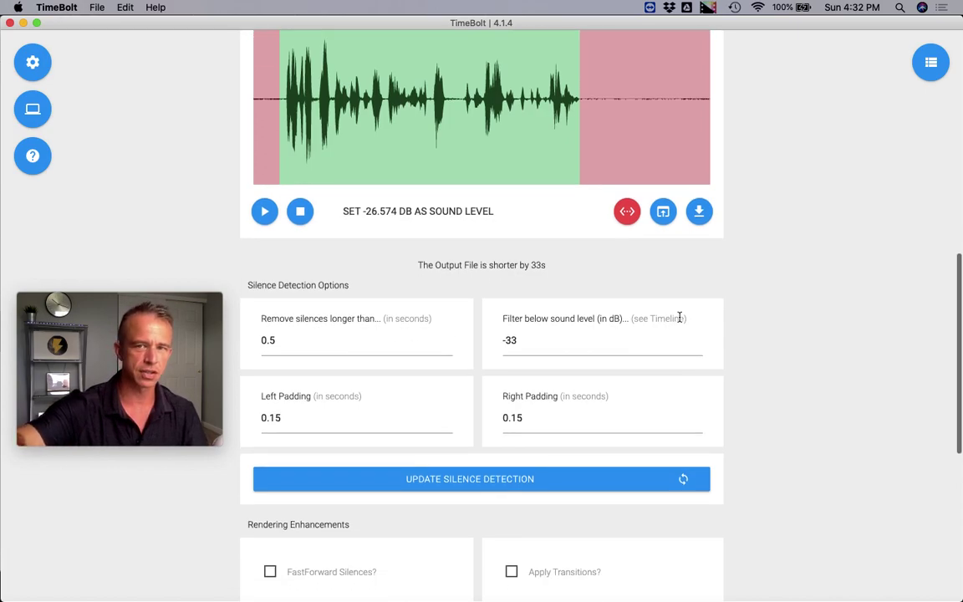
{"action": "scroll", "coordinate": [752, 370], "scroll_direction": "down", "scroll_amount": 1}
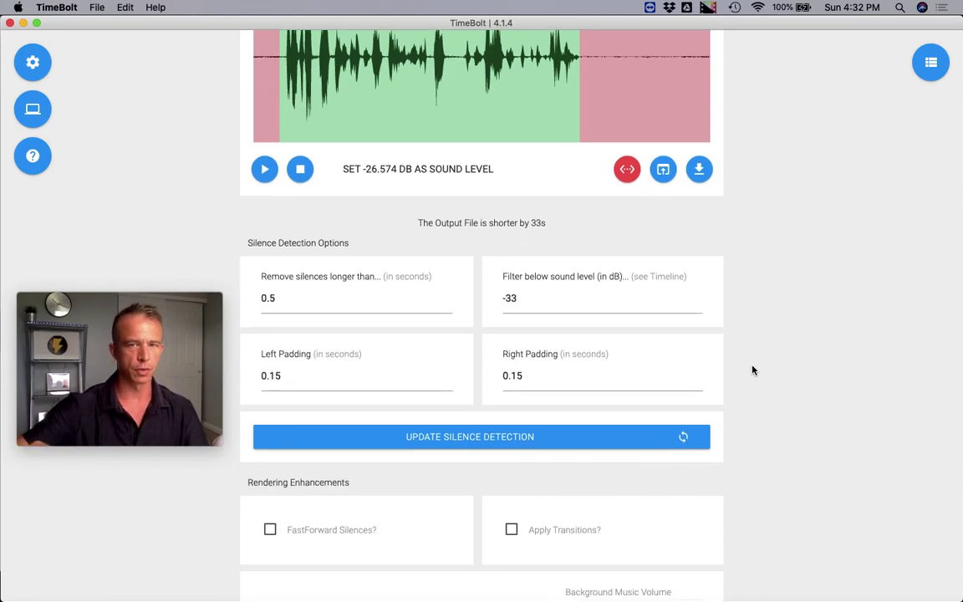
{"action": "scroll", "coordinate": [752, 369], "scroll_direction": "down", "scroll_amount": 4}
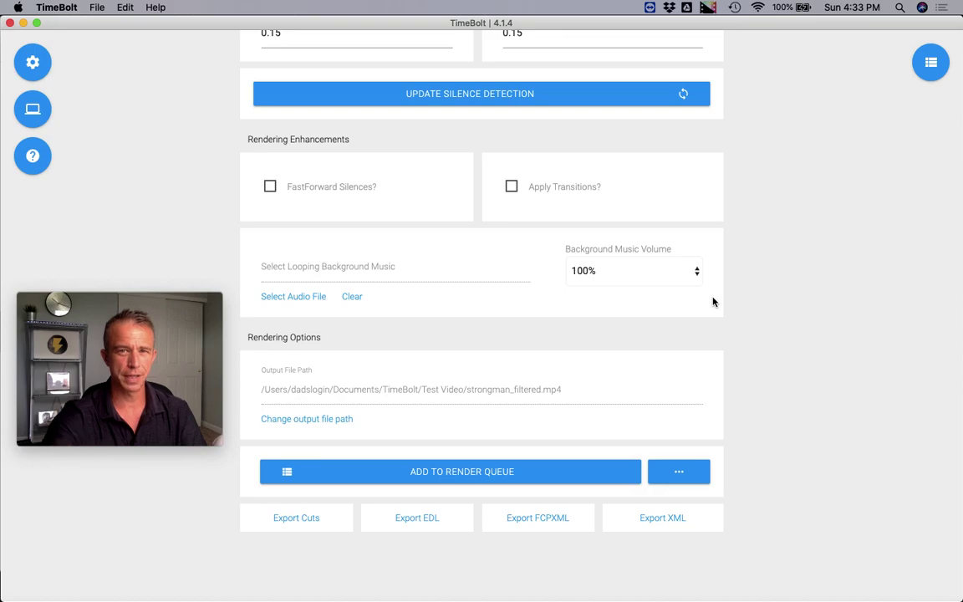
{"action": "left_click", "coordinate": [511, 190]}
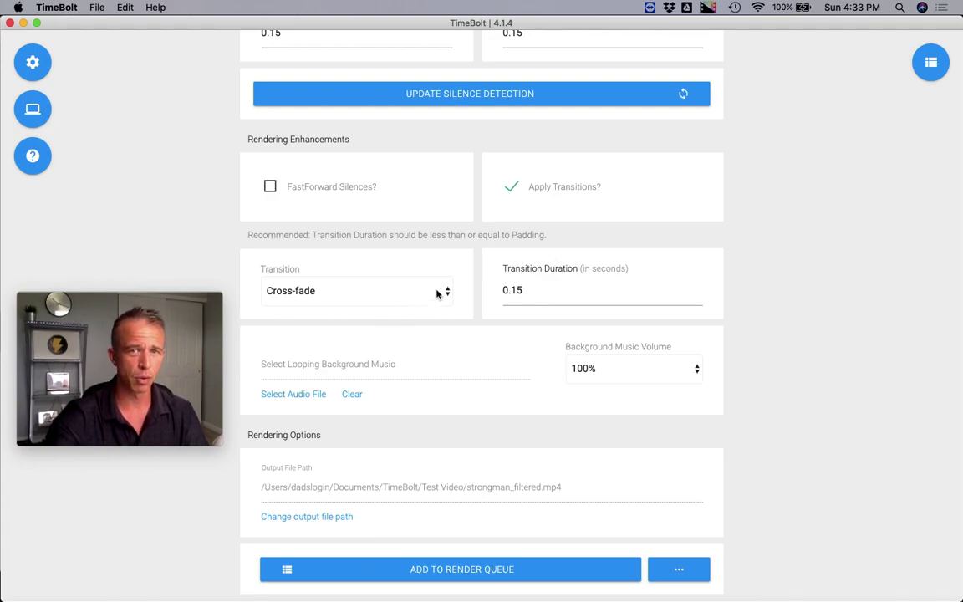
{"action": "left_click", "coordinate": [436, 294]}
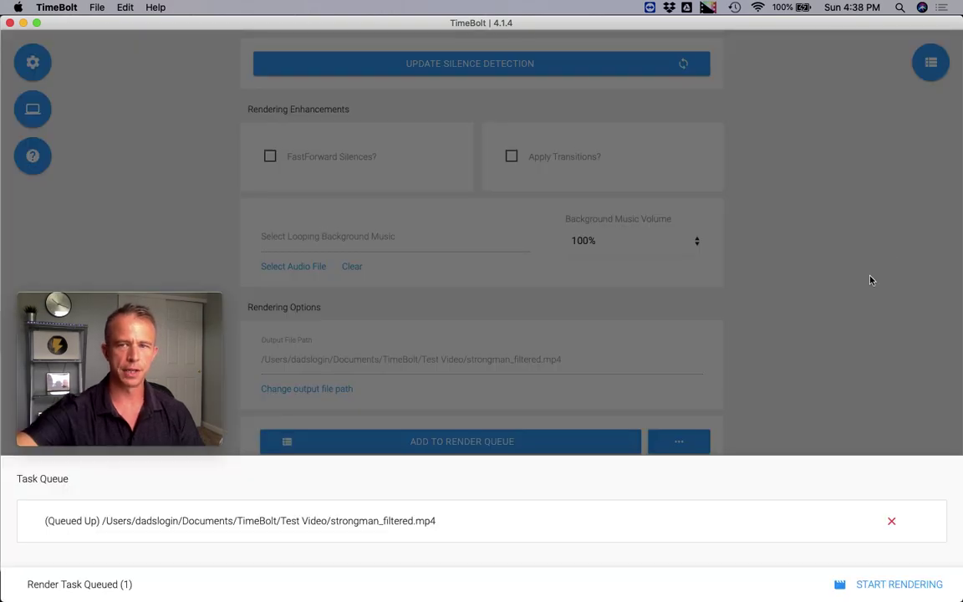
Queue strongman_filtered.mp4 and a WAV audio version, then check both tasks in the queue.
{"action": "left_click", "coordinate": [868, 281]}
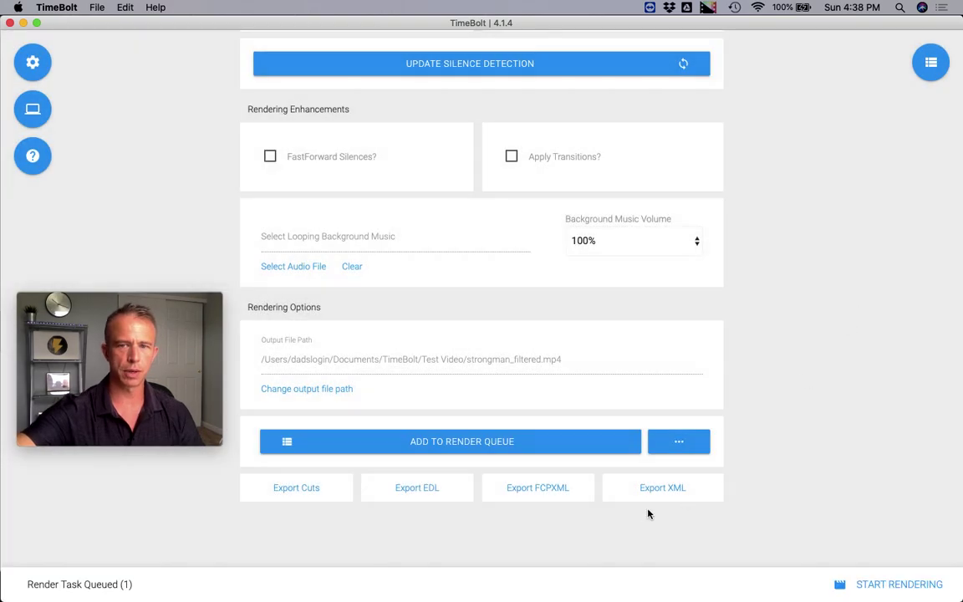
{"action": "left_click", "coordinate": [684, 456]}
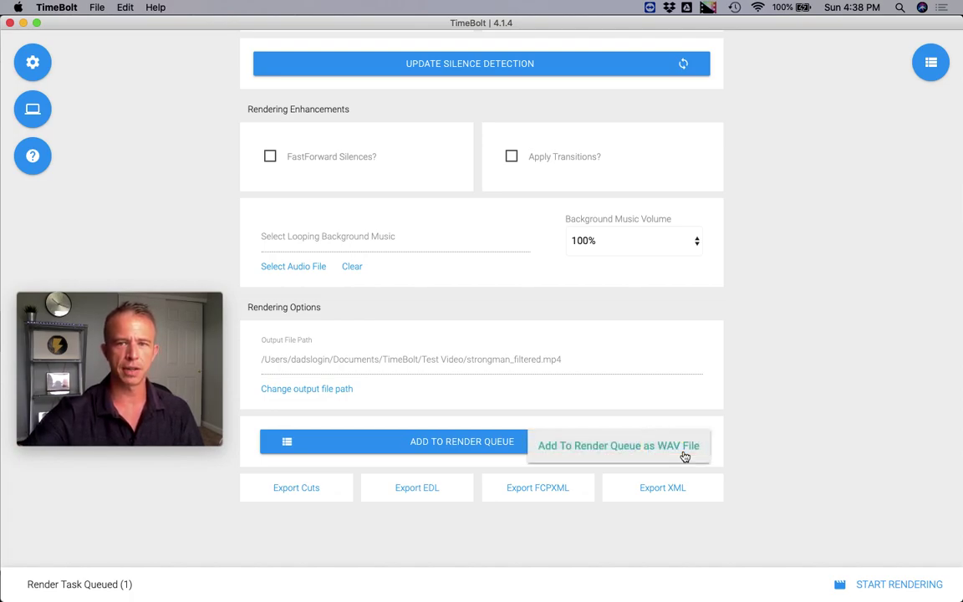
{"action": "left_click", "coordinate": [674, 450]}
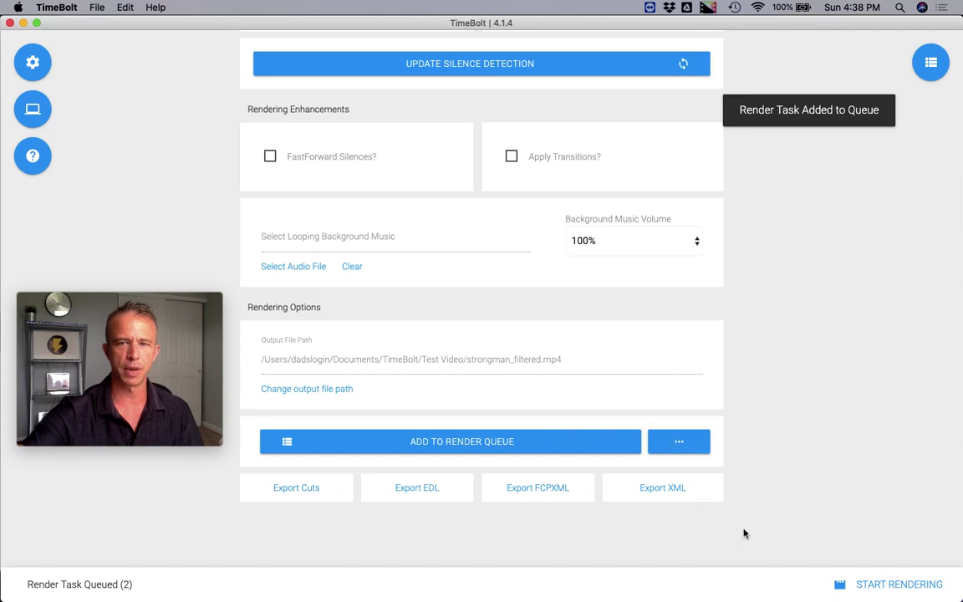
{"action": "left_click", "coordinate": [105, 584]}
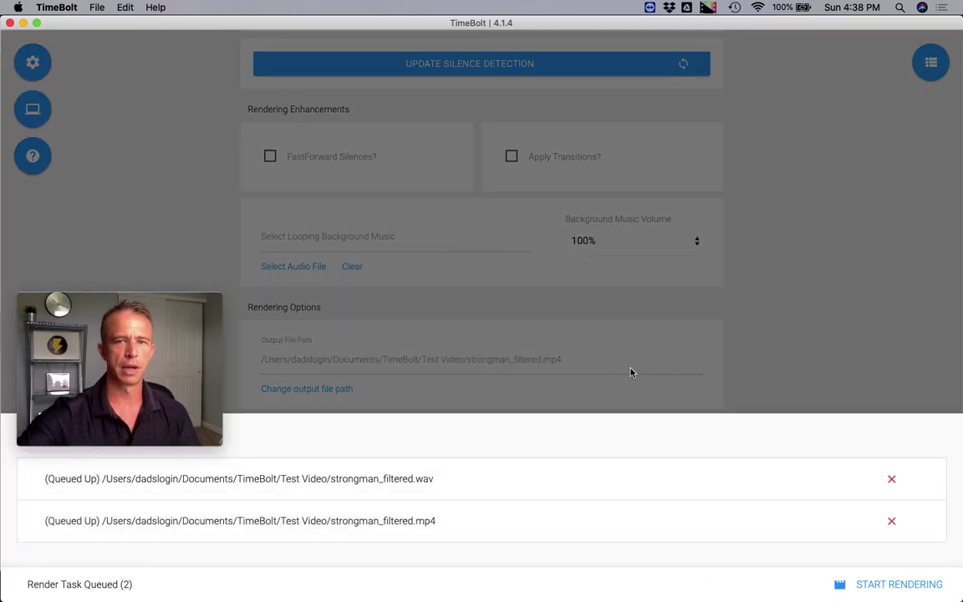
{"action": "left_click", "coordinate": [761, 370]}
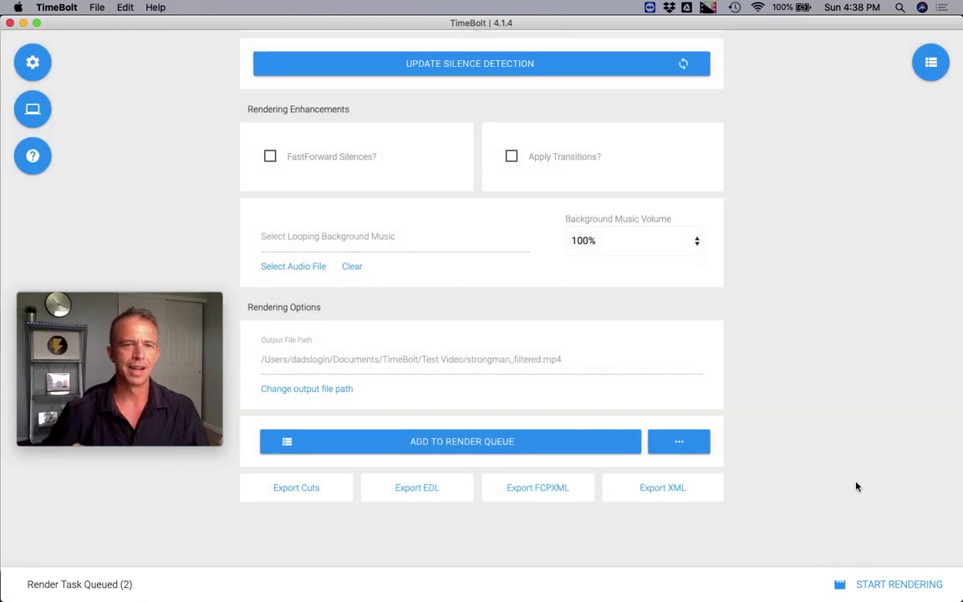